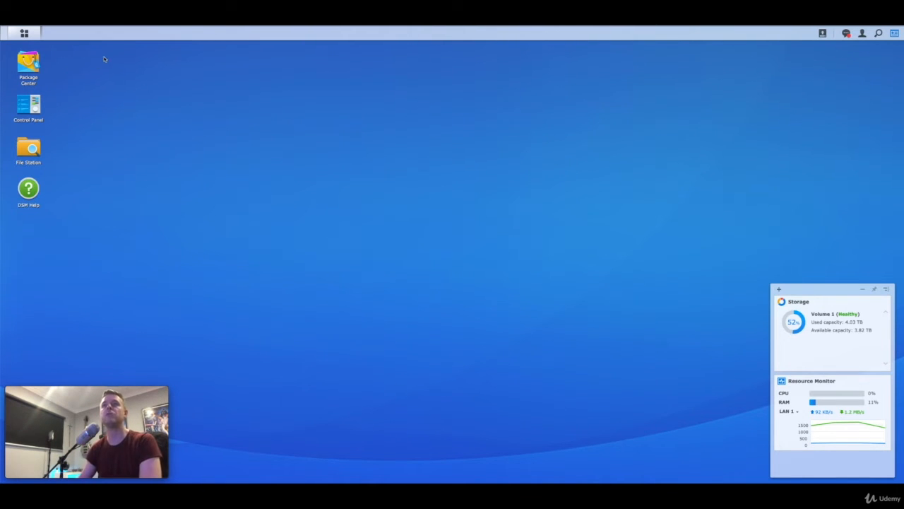
- Open the External Devices settings in Control Panel, select USB Disk 1 and expand its details
click(26, 34)
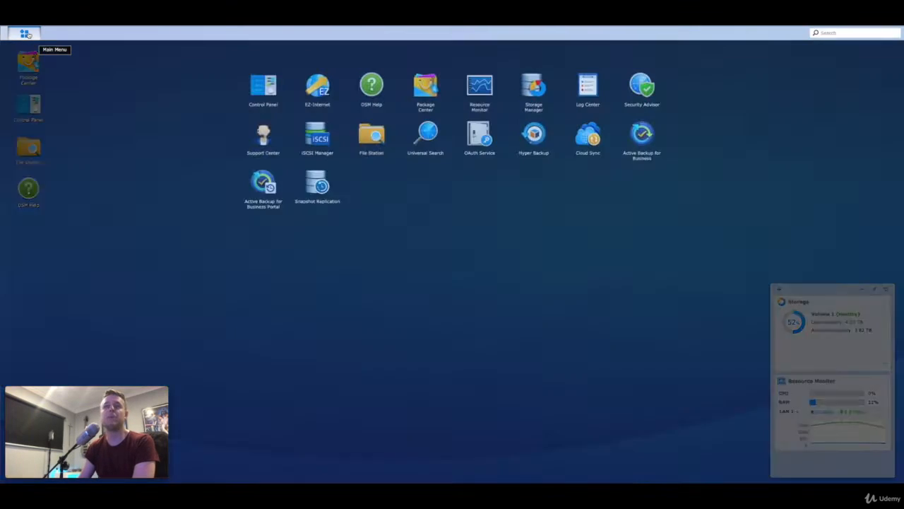
click(261, 84)
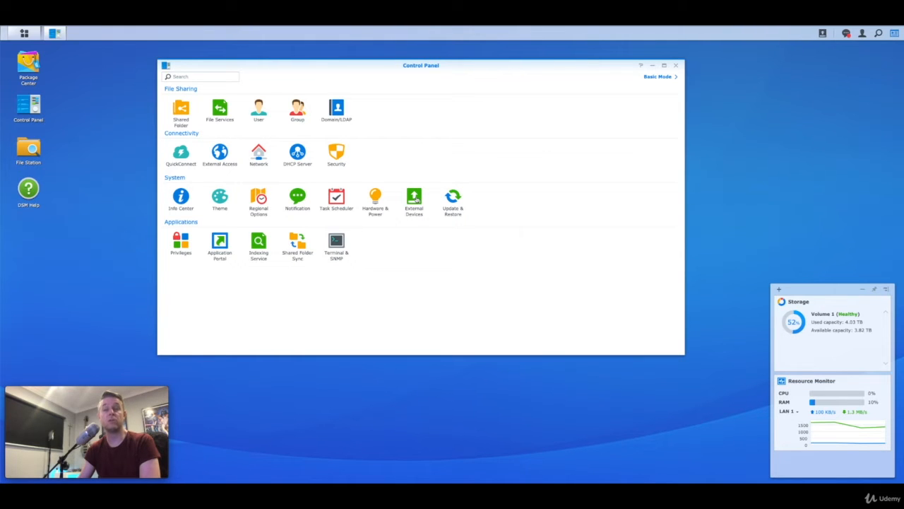
click(416, 200)
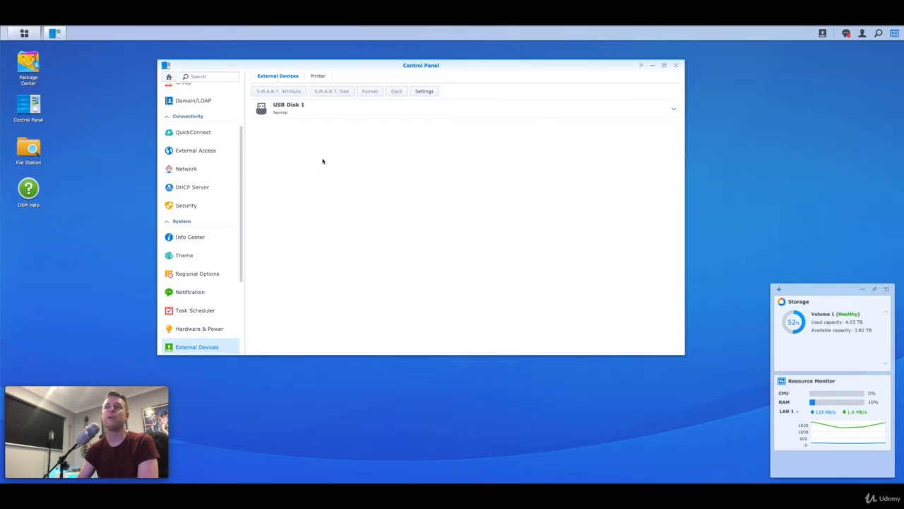
click(307, 117)
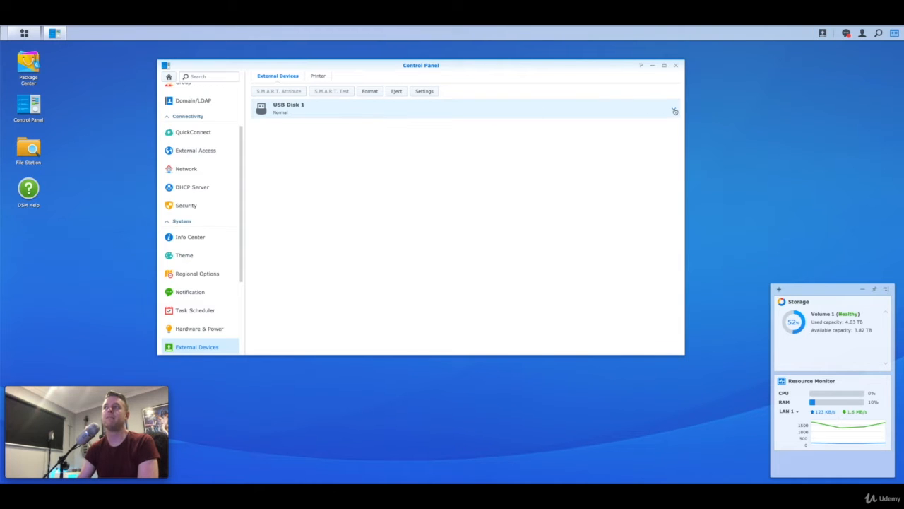
click(672, 111)
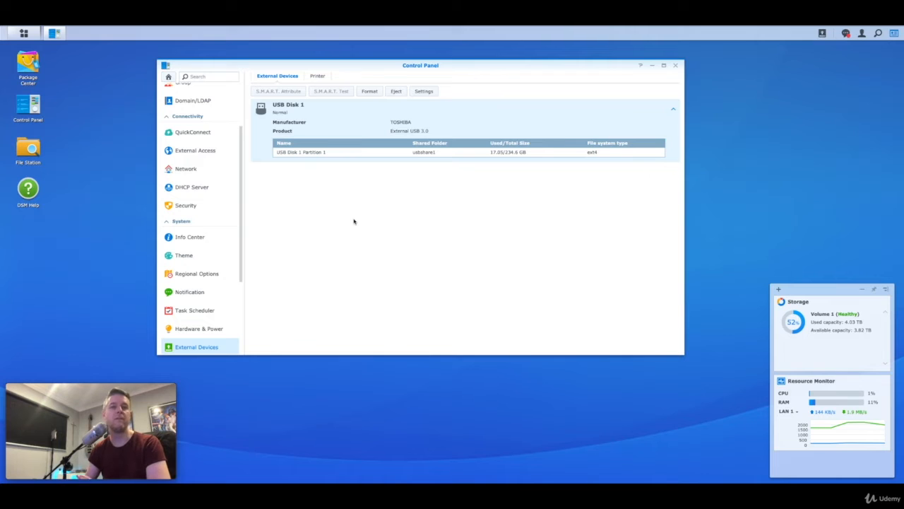
- Format the entire USB Disk 1 with the EXT4 file system and close Control Panel
click(370, 91)
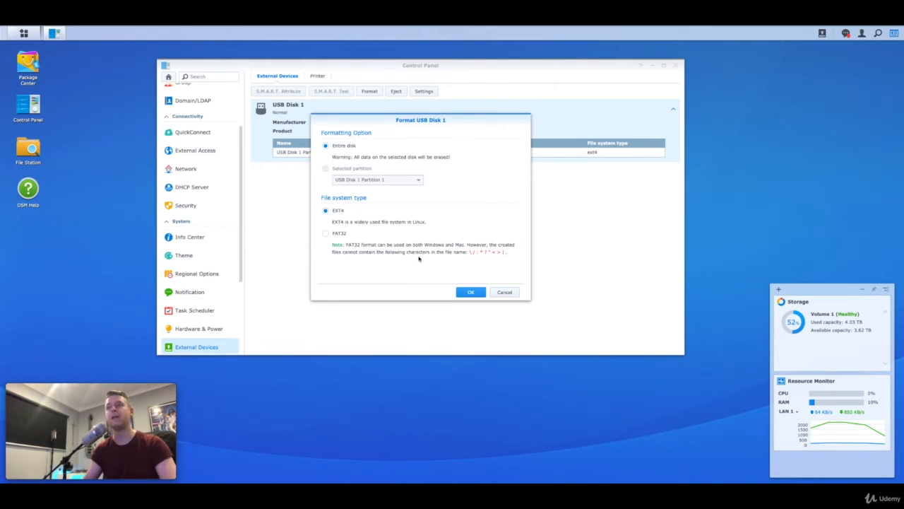
click(471, 294)
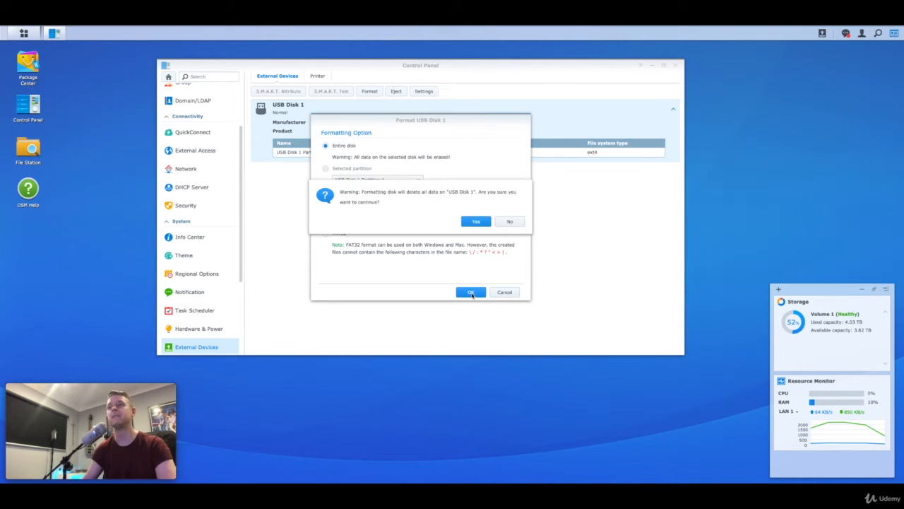
click(477, 222)
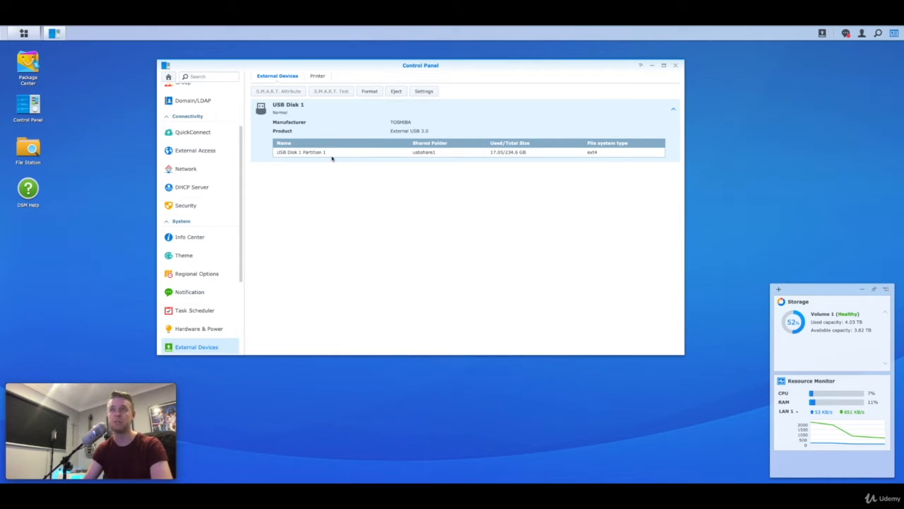
click(675, 65)
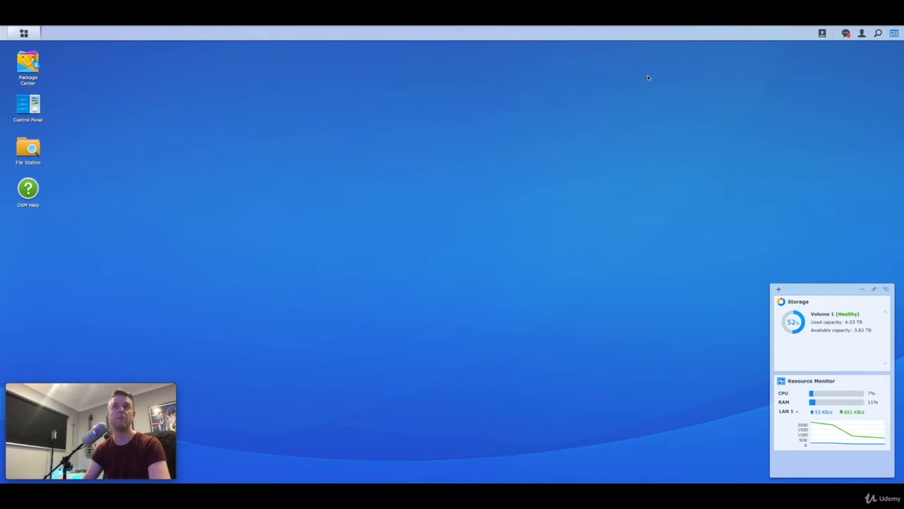
- Search Package Center for "usb" and "backup", install the USB Copy package and close Package Center
click(29, 63)
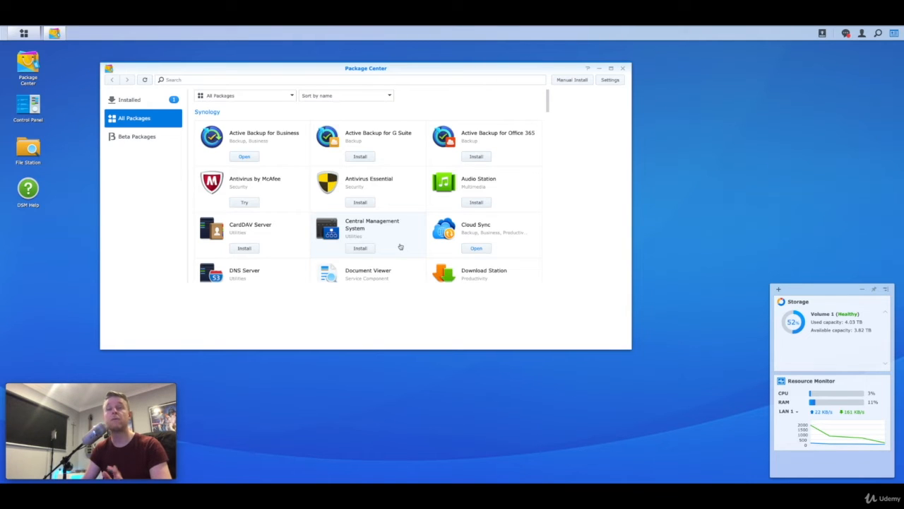
click(204, 79)
text(usb)
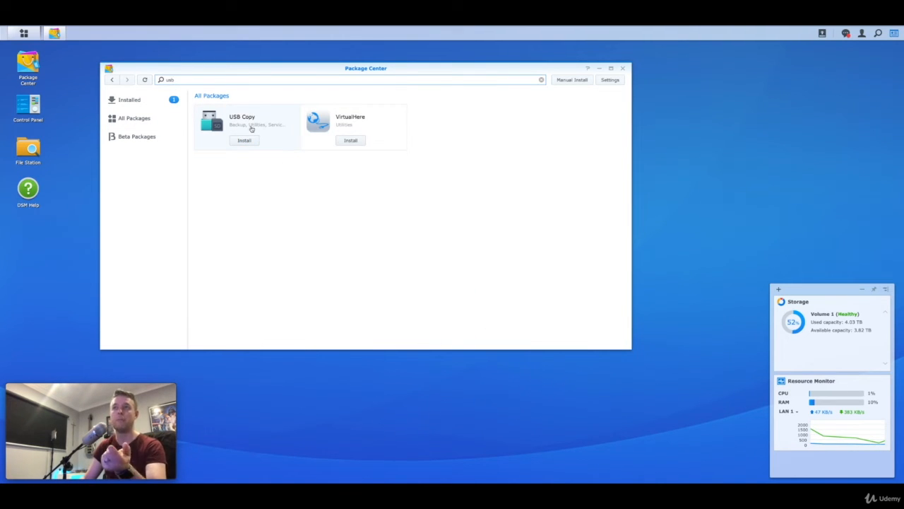
drag(195, 82, 139, 83)
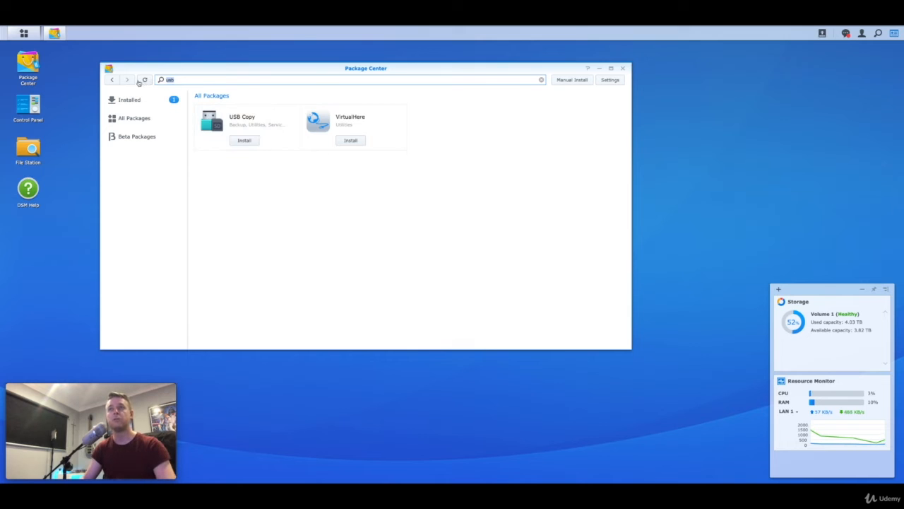
text(backup)
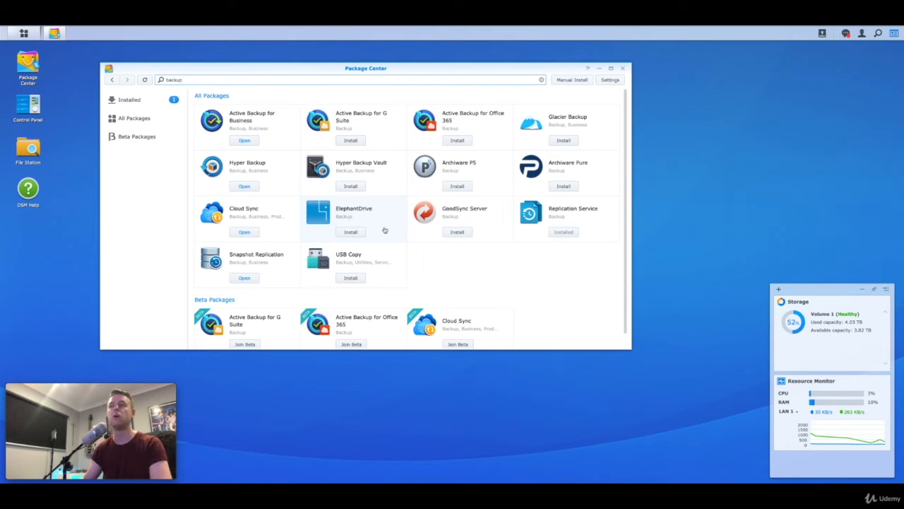
click(354, 281)
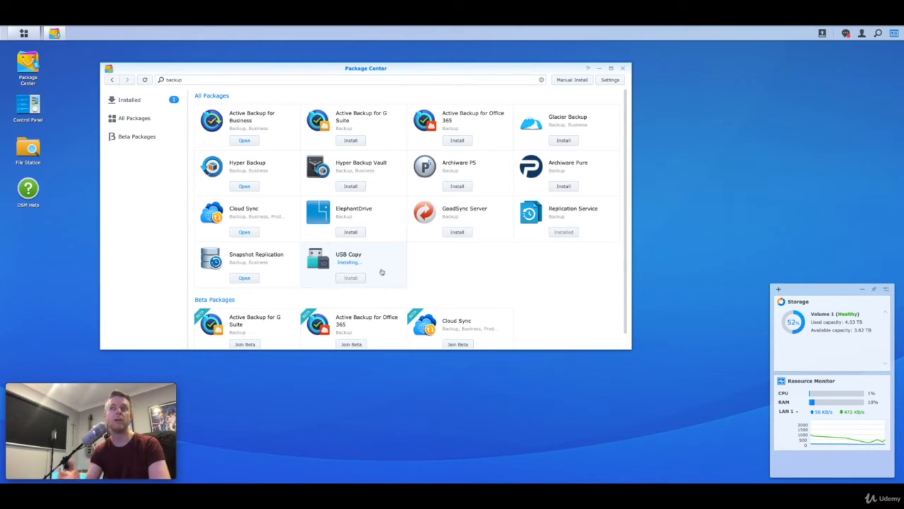
click(623, 68)
- Launch USB Copy and start a Data Export task named TestBackup
click(24, 34)
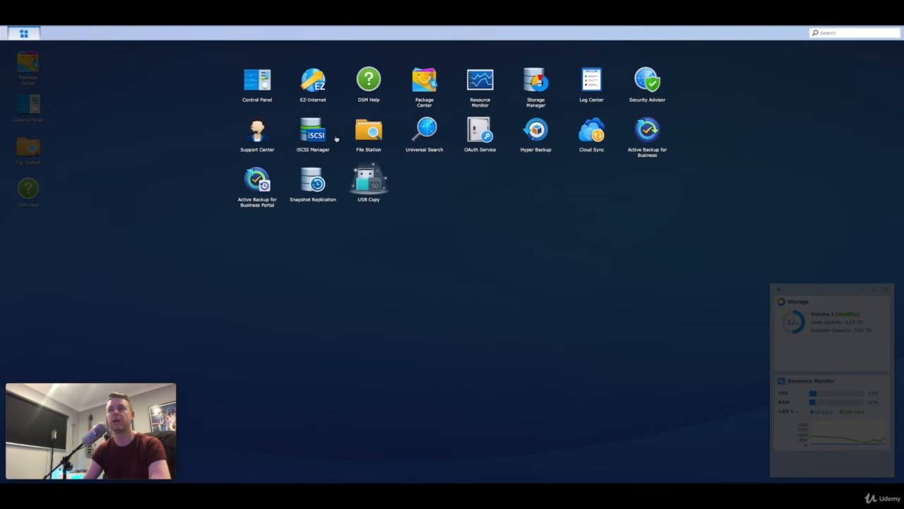
click(372, 183)
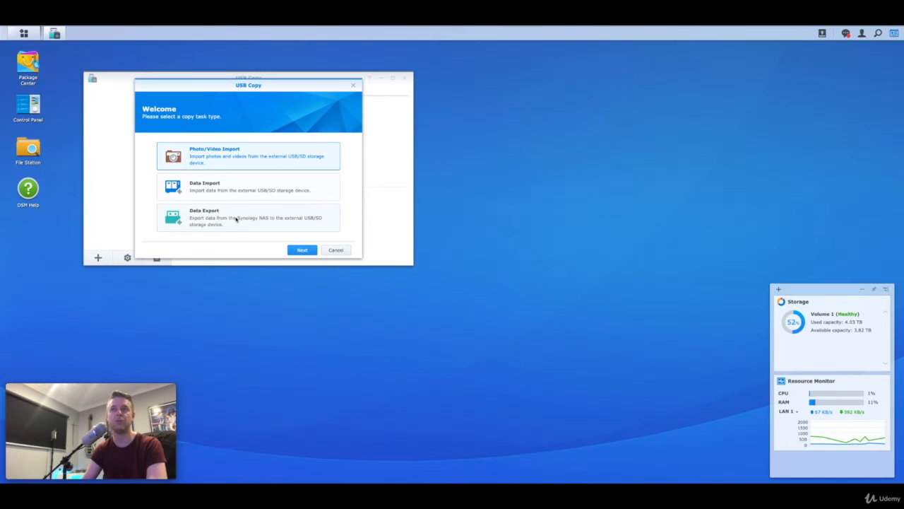
click(235, 219)
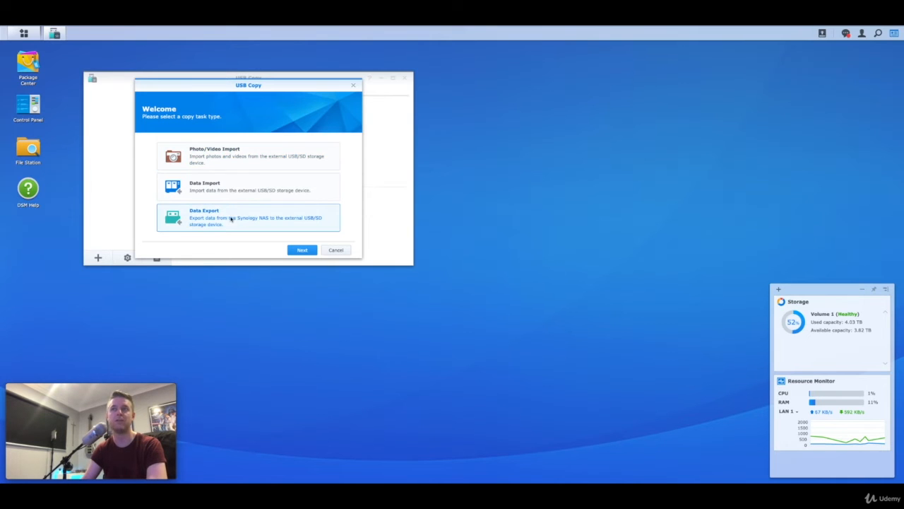
click(302, 250)
text(TestBackup)
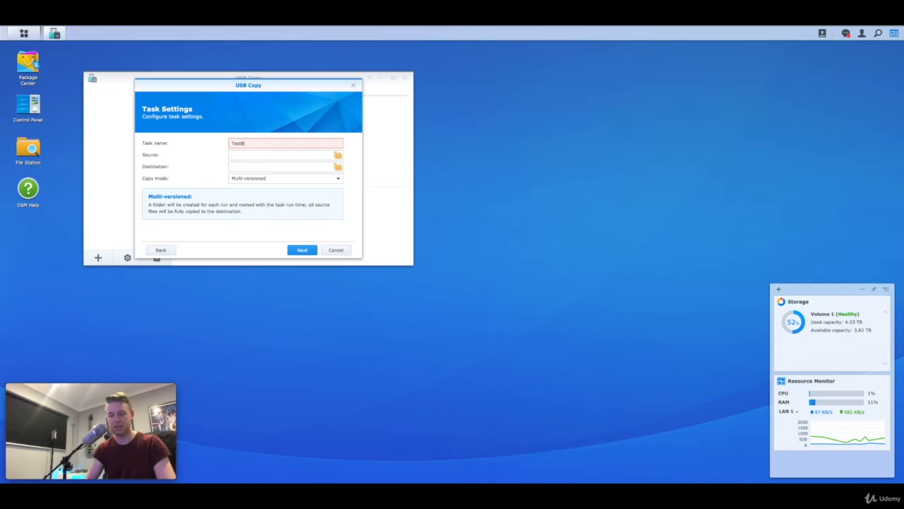
- Set the copy task's source to the APPLE folder under Data/Applications
click(287, 156)
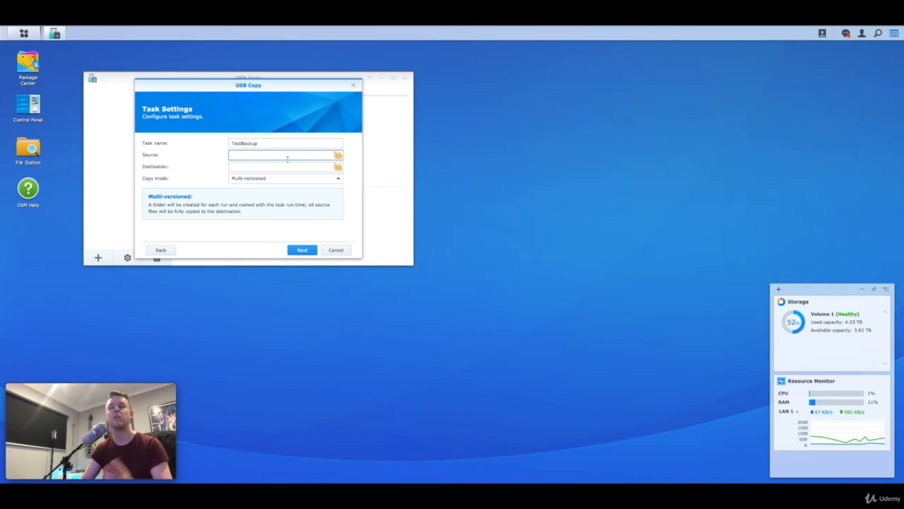
click(337, 157)
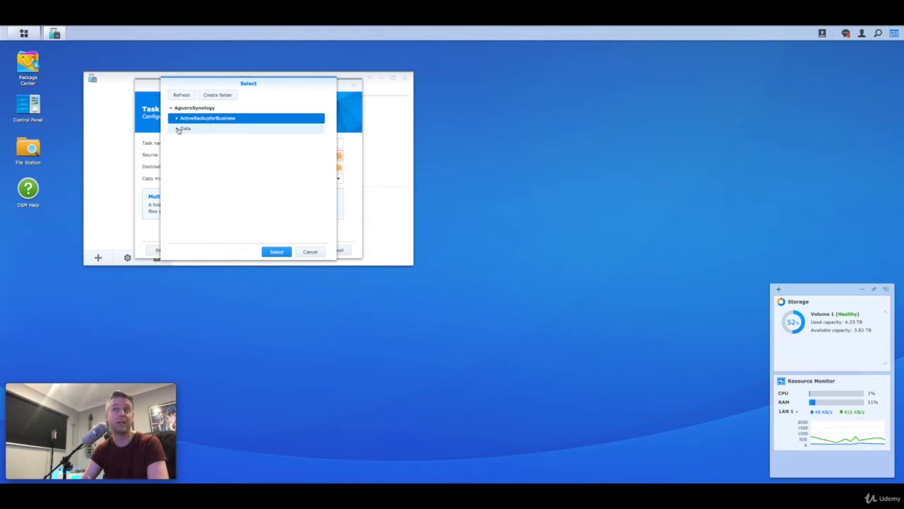
click(178, 130)
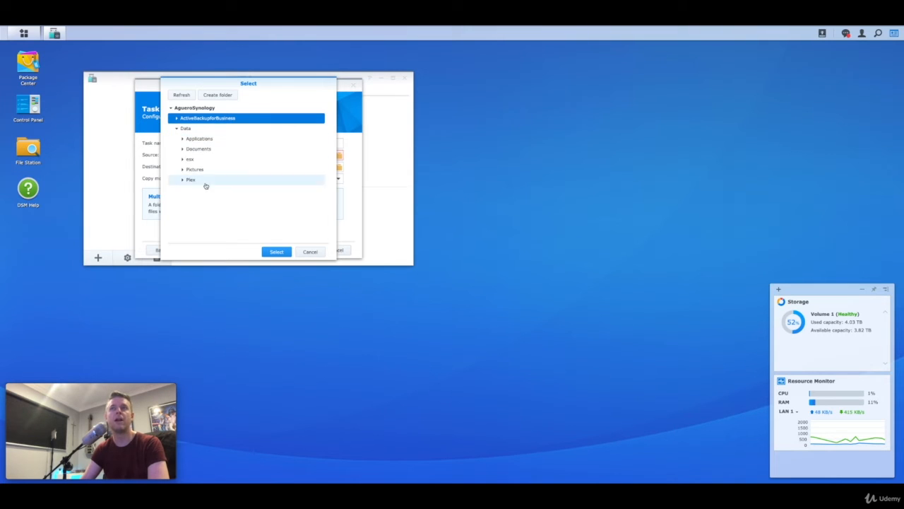
click(186, 129)
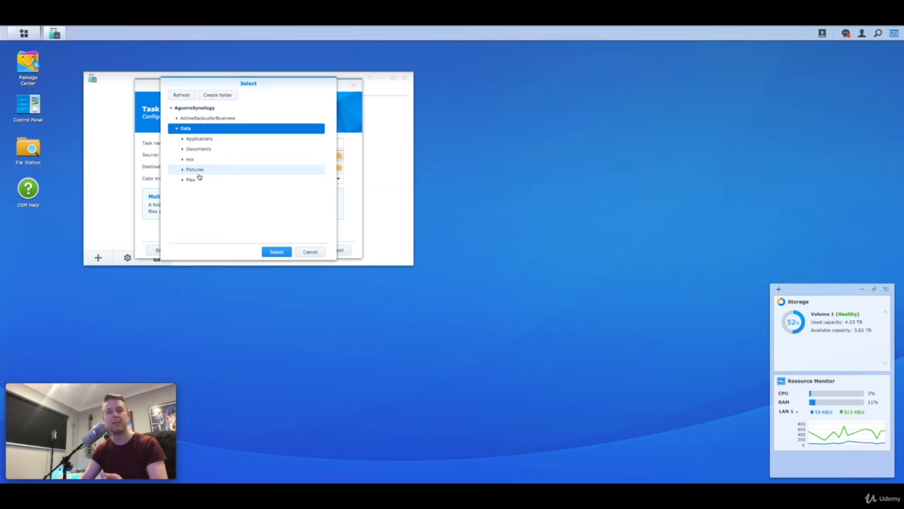
click(183, 138)
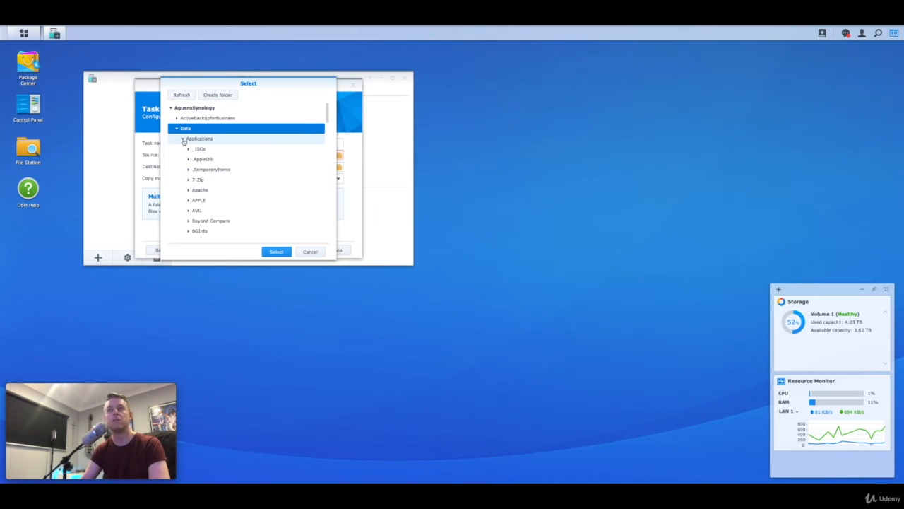
click(212, 201)
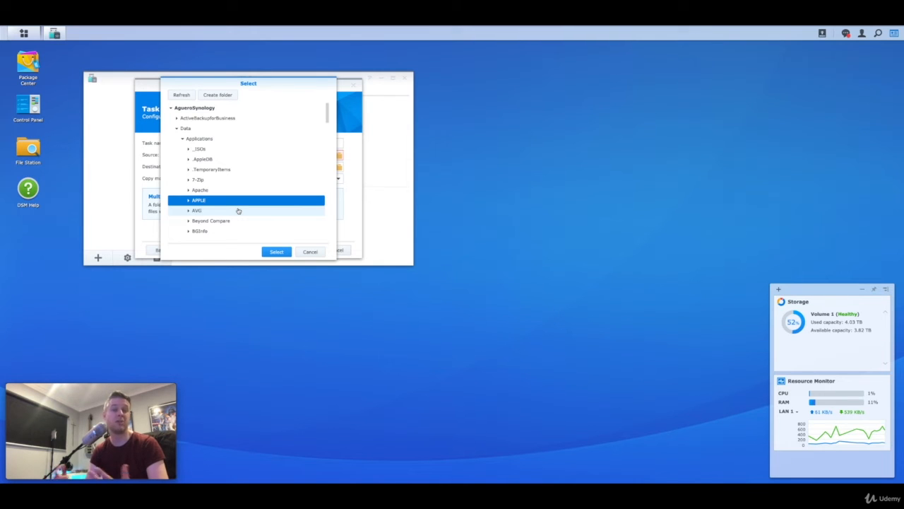
click(276, 252)
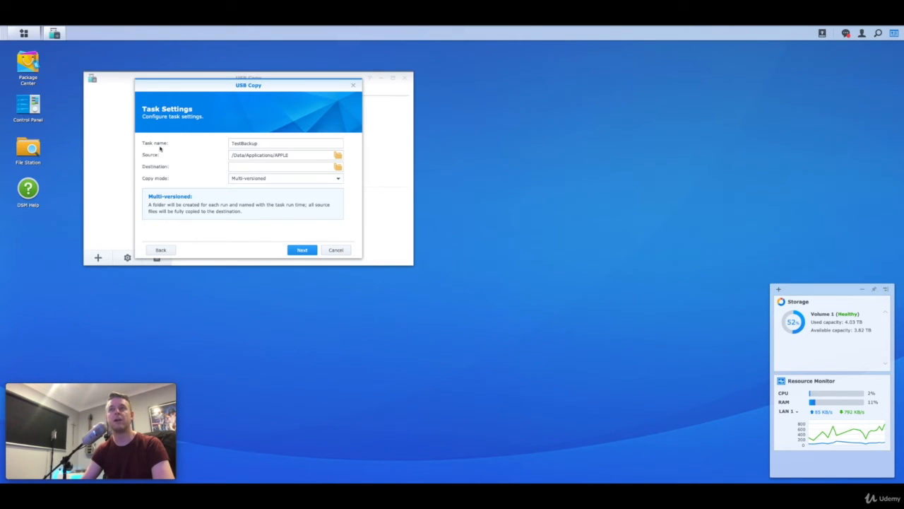
- Create a MyBackups folder on usbshare1 and set it as the copy task's destination
click(338, 167)
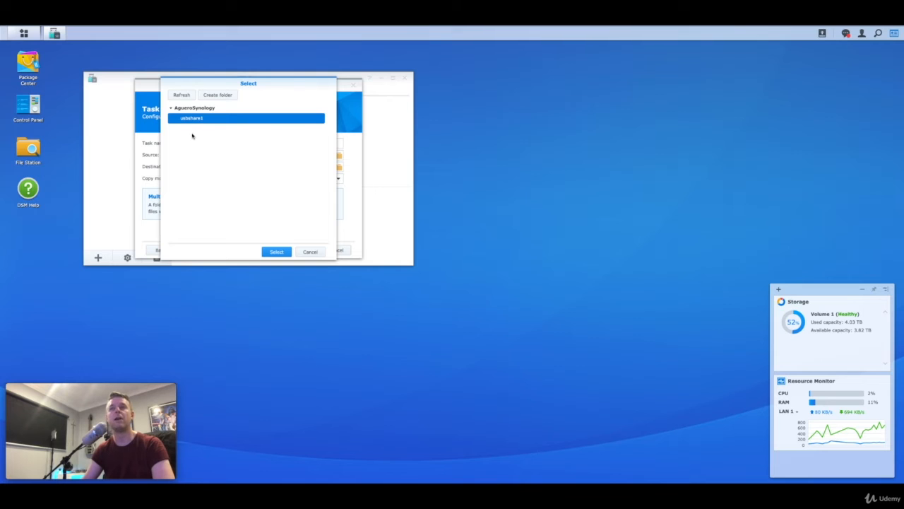
click(217, 97)
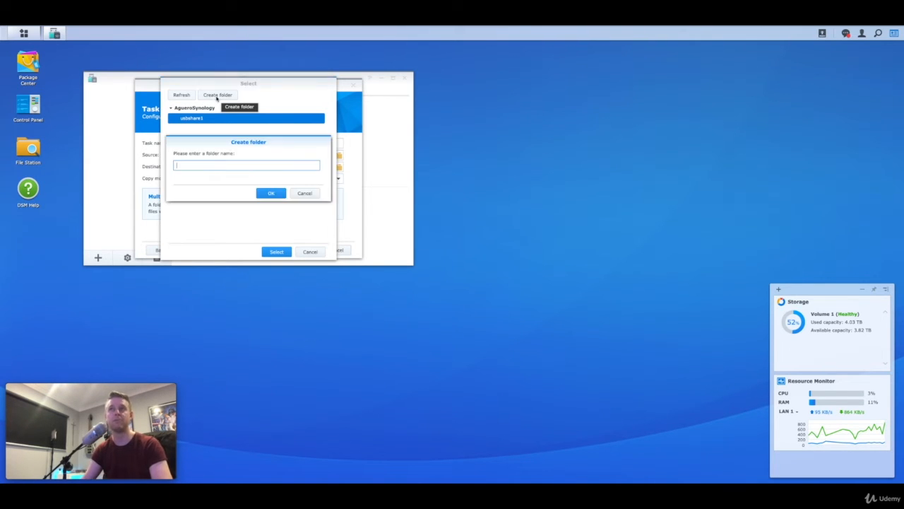
text(MyB)
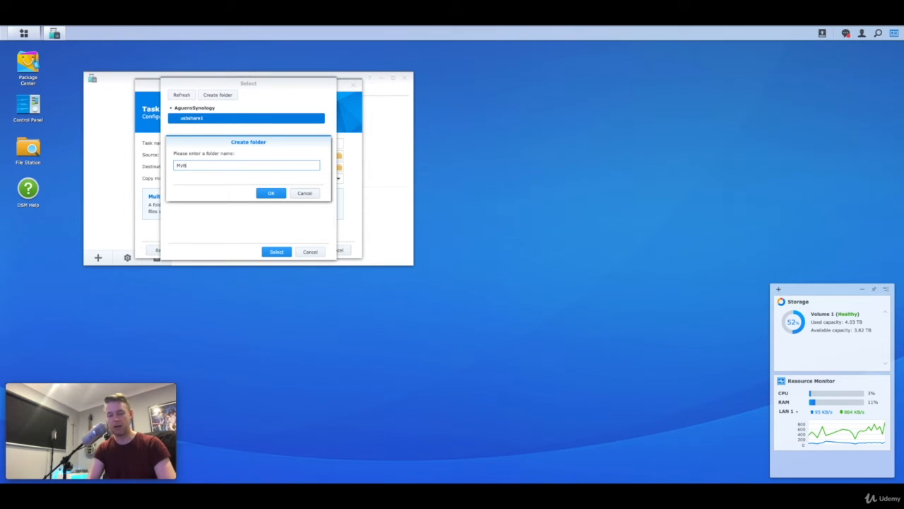
text(ackups)
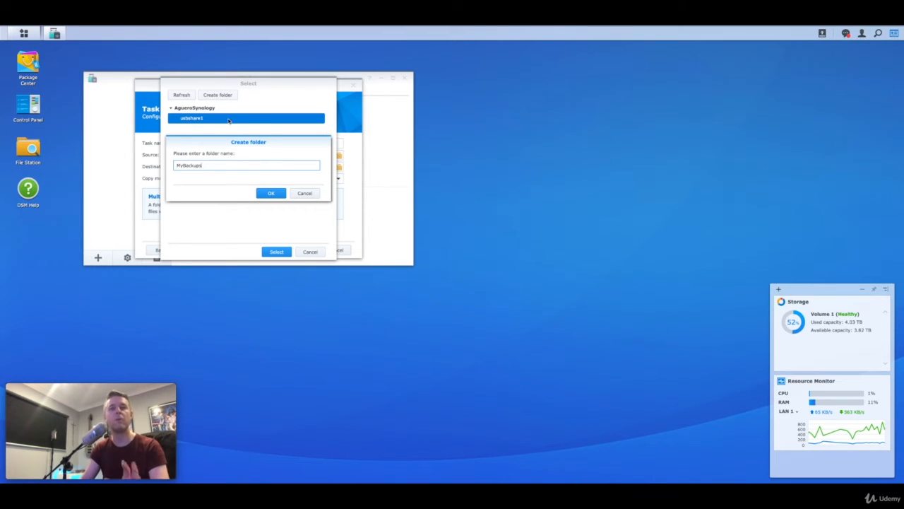
click(269, 193)
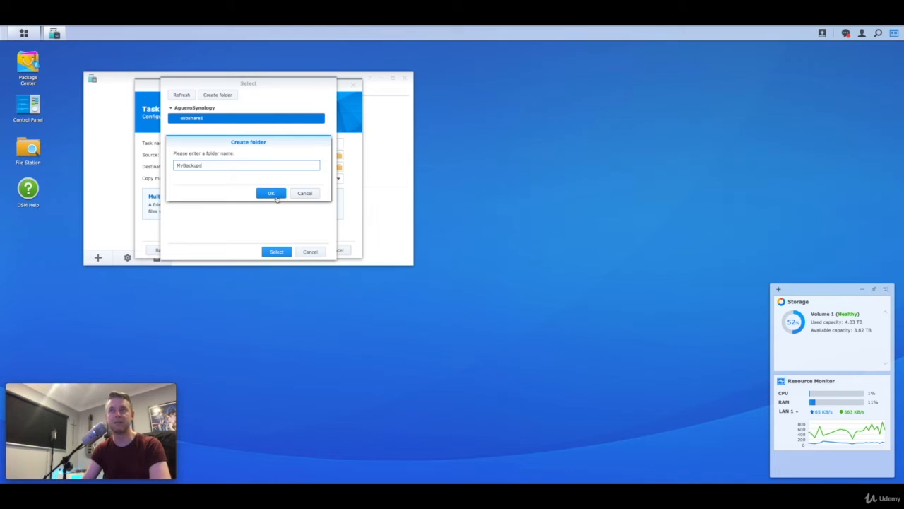
click(281, 252)
- Compare the descriptions of the Multi-versioned, Mirroring and Incremental copy modes in the task settings
click(306, 178)
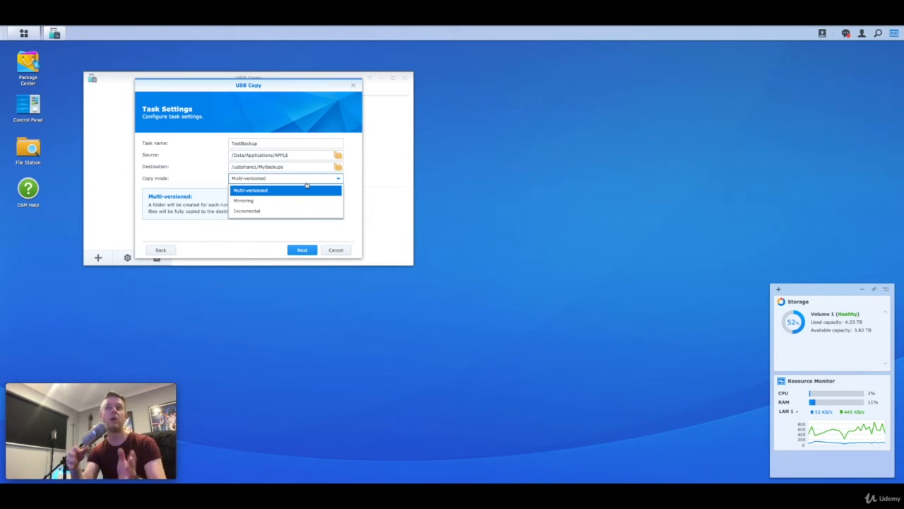
click(268, 191)
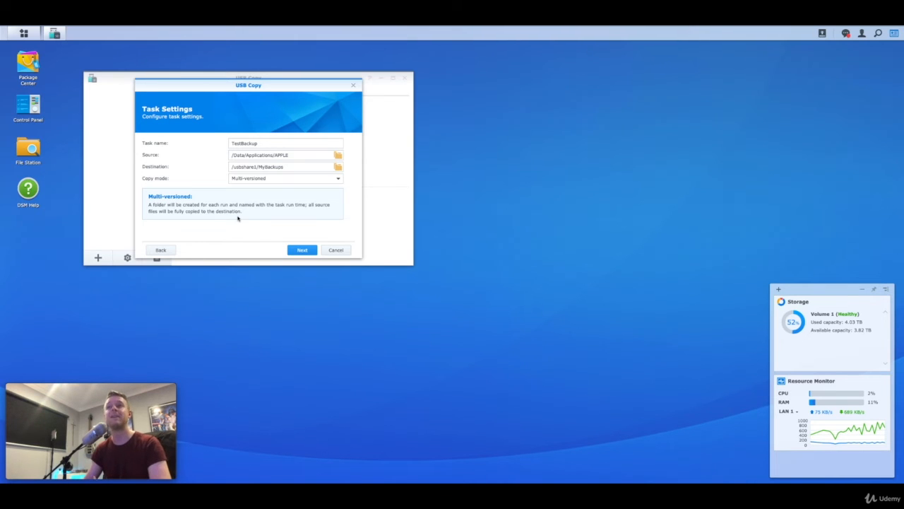
click(279, 178)
click(246, 200)
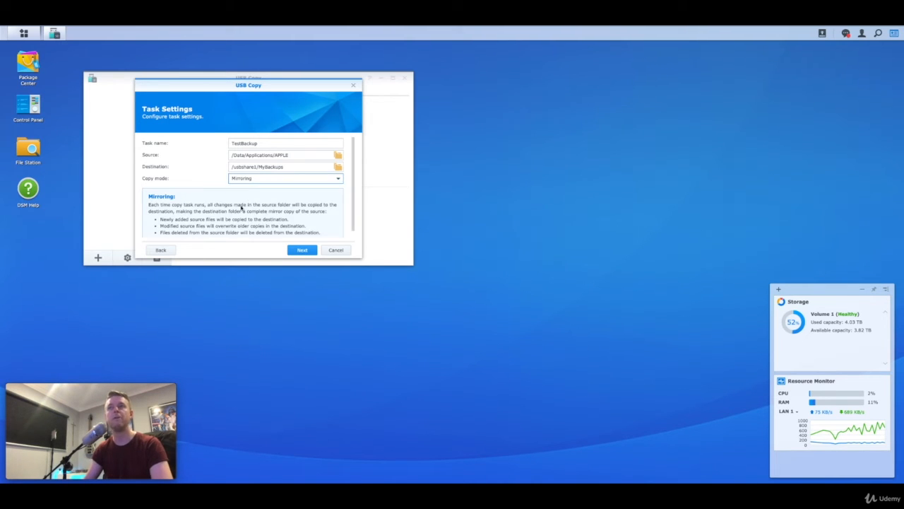
scroll(242, 207, down, 1)
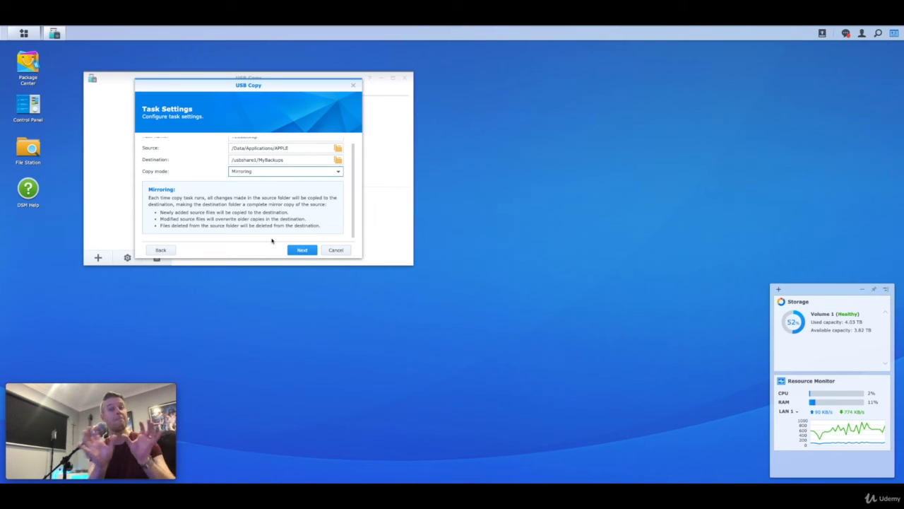
click(248, 172)
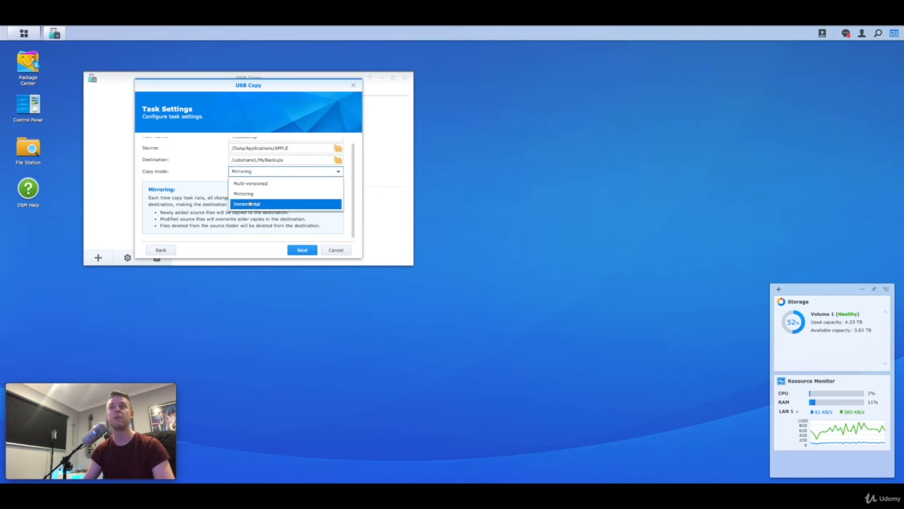
click(250, 203)
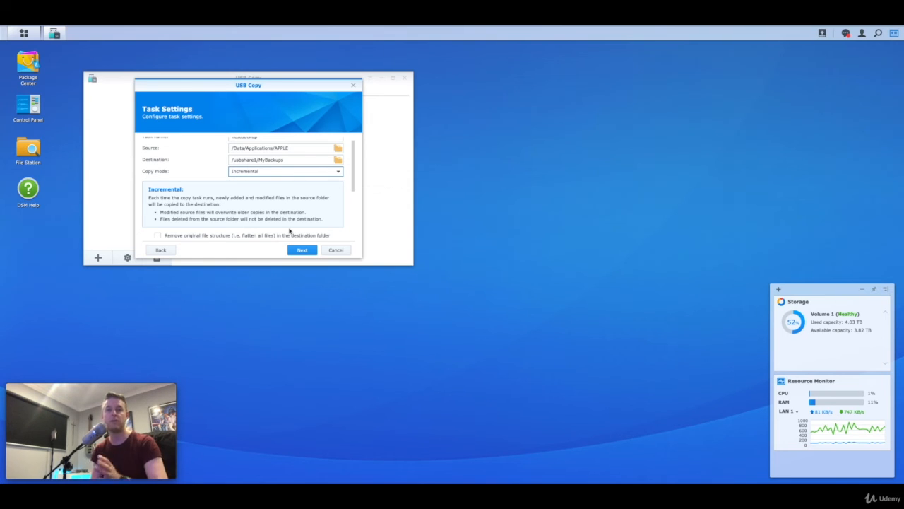
scroll(289, 230, up, 1)
- Set the task's copy mode to Mirroring and accept the task settings
click(259, 179)
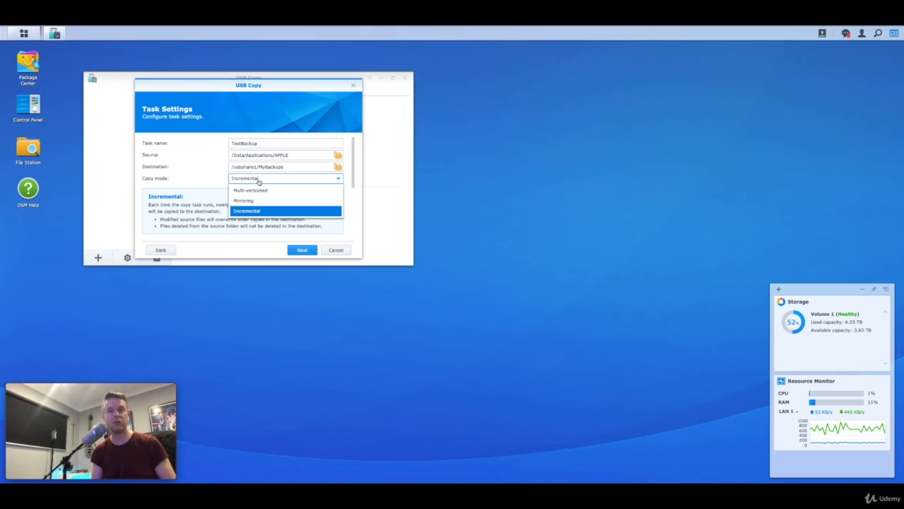
click(260, 203)
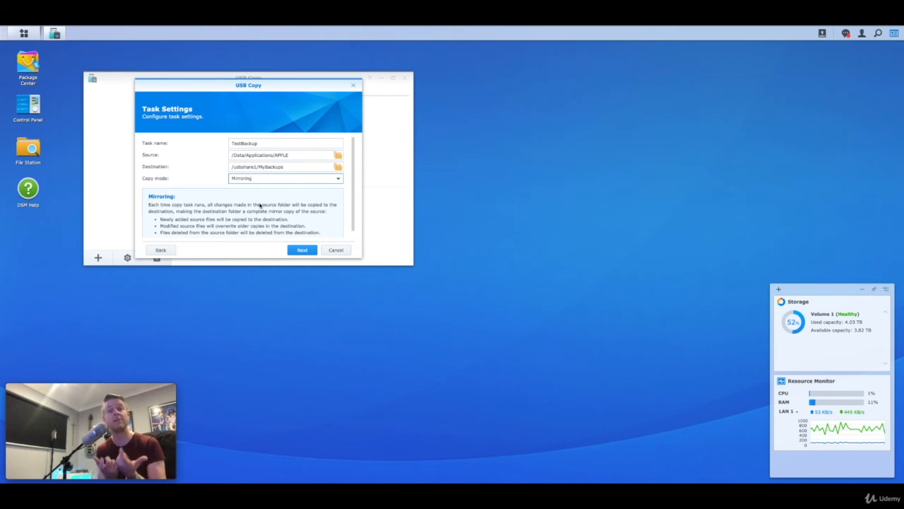
click(258, 181)
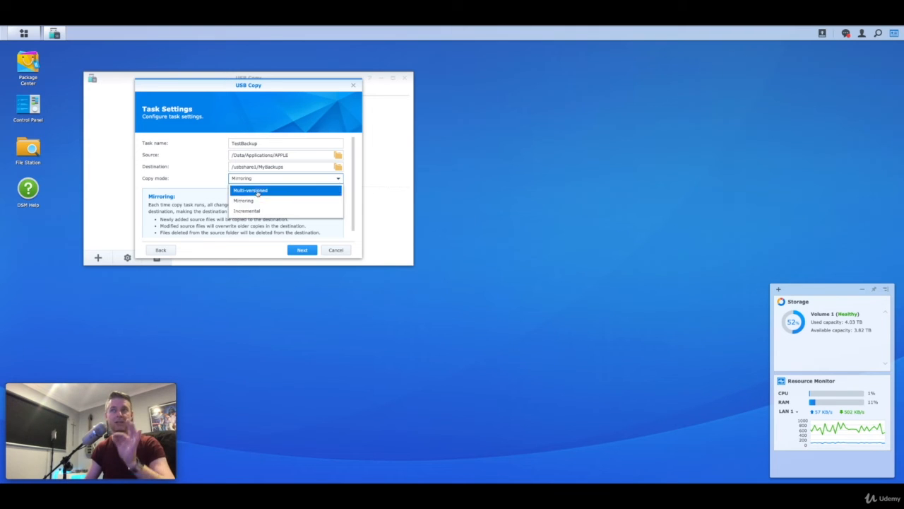
click(258, 204)
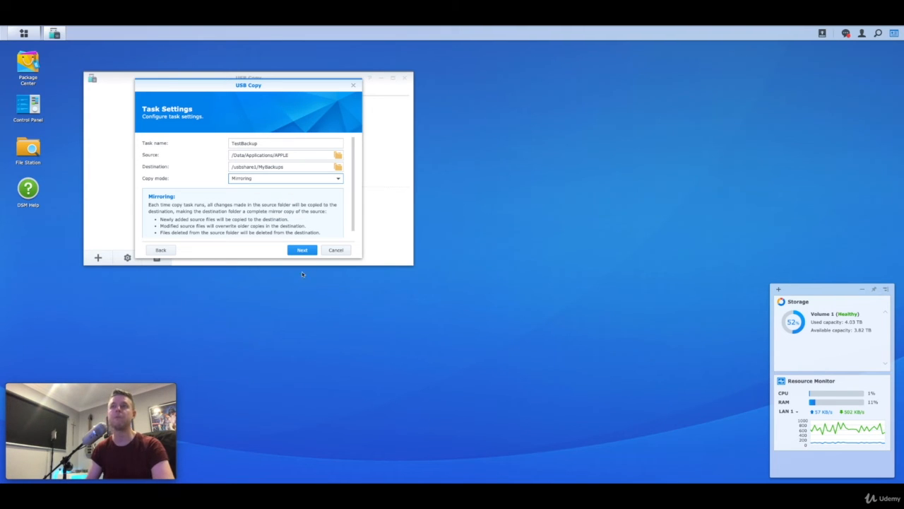
click(303, 251)
- Try the schedule and eject-on-completion trigger options, leave the schedule disabled and proceed to the file filter
click(304, 188)
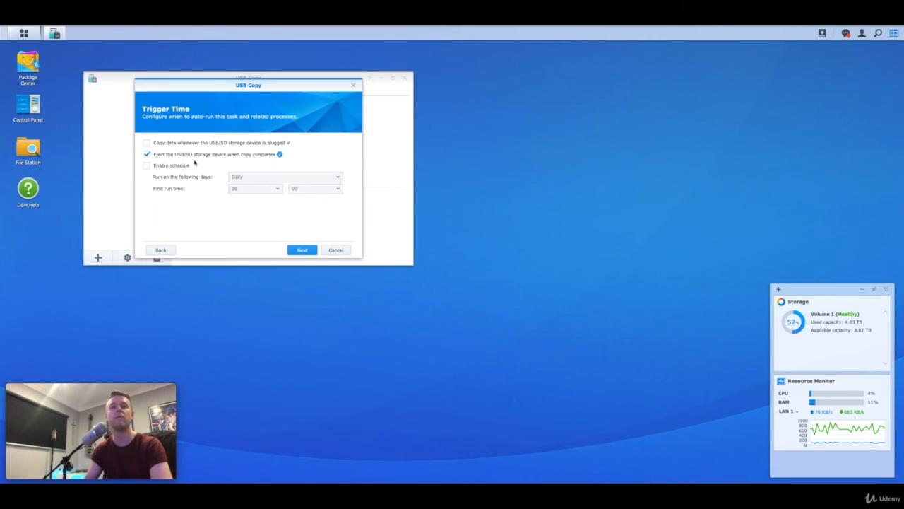
click(147, 167)
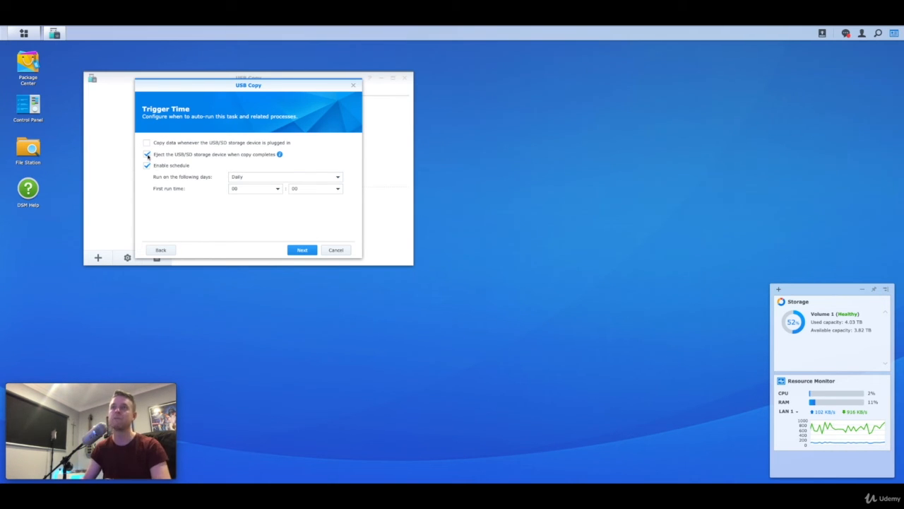
click(147, 166)
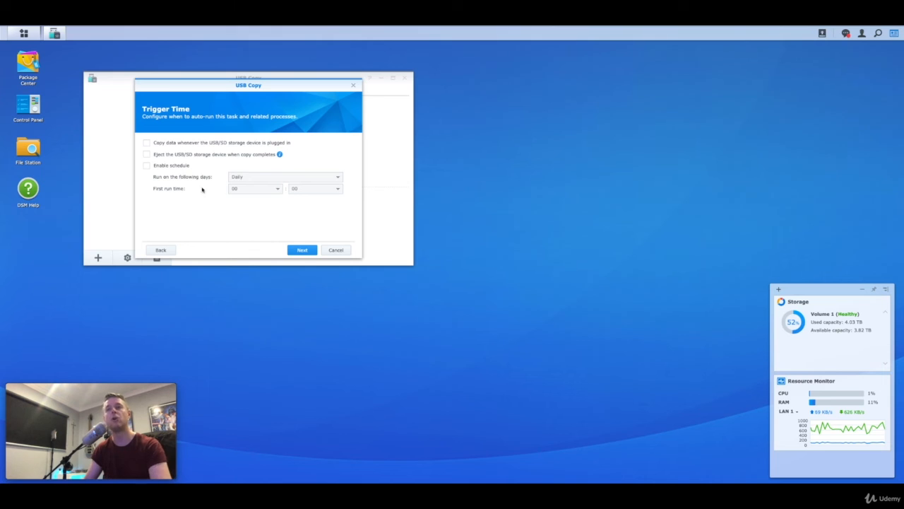
click(302, 251)
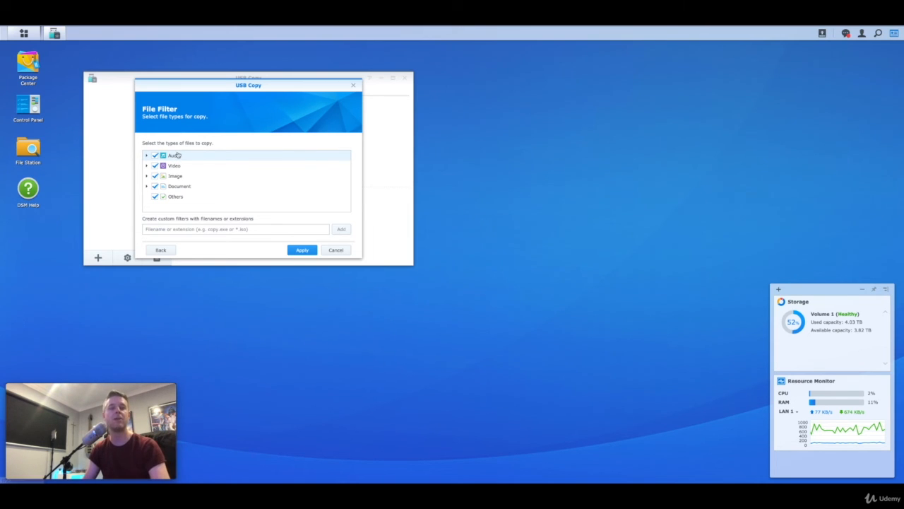
- Keep all file types selected without a custom filter and apply the TestBackup task
click(155, 156)
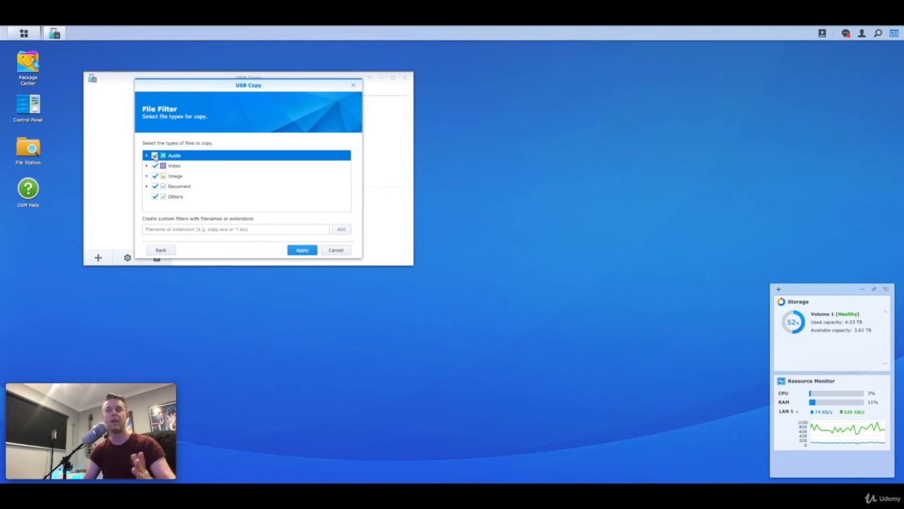
click(154, 156)
click(190, 231)
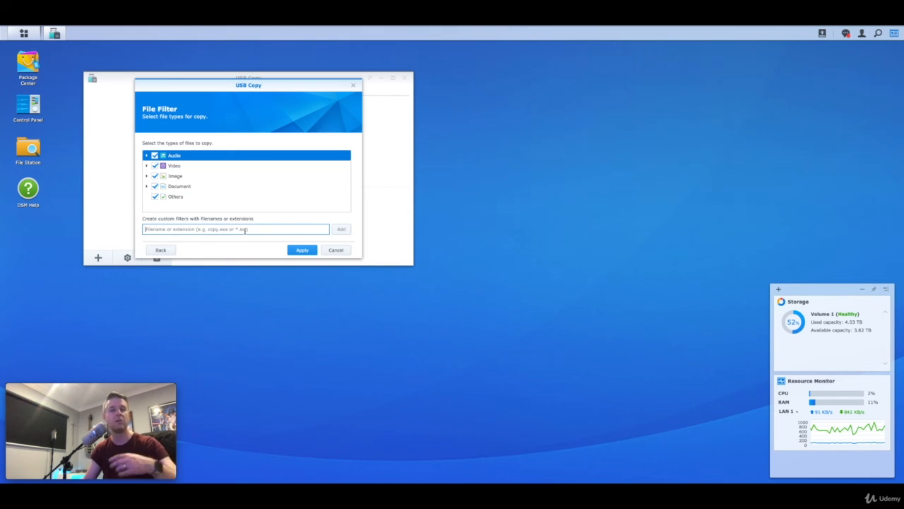
click(316, 251)
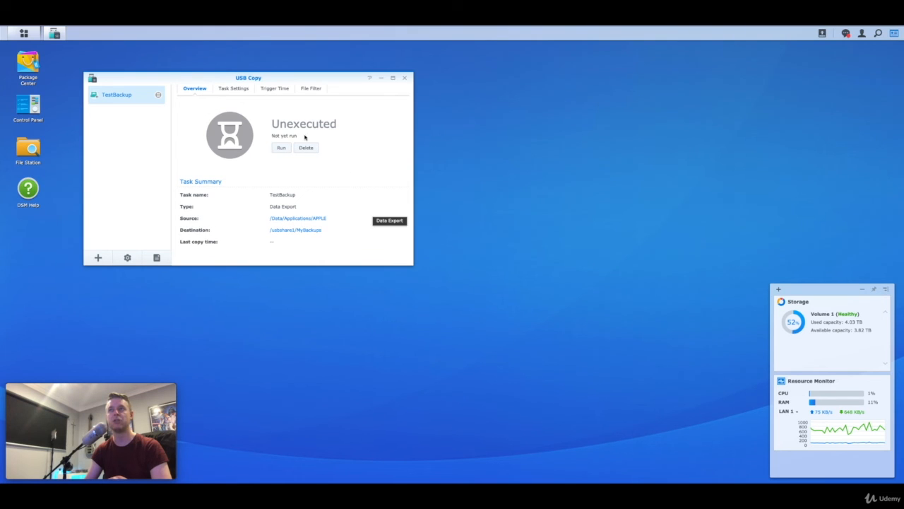
- Review the TestBackup task's settings, trigger time and file filter, and run the task
click(232, 89)
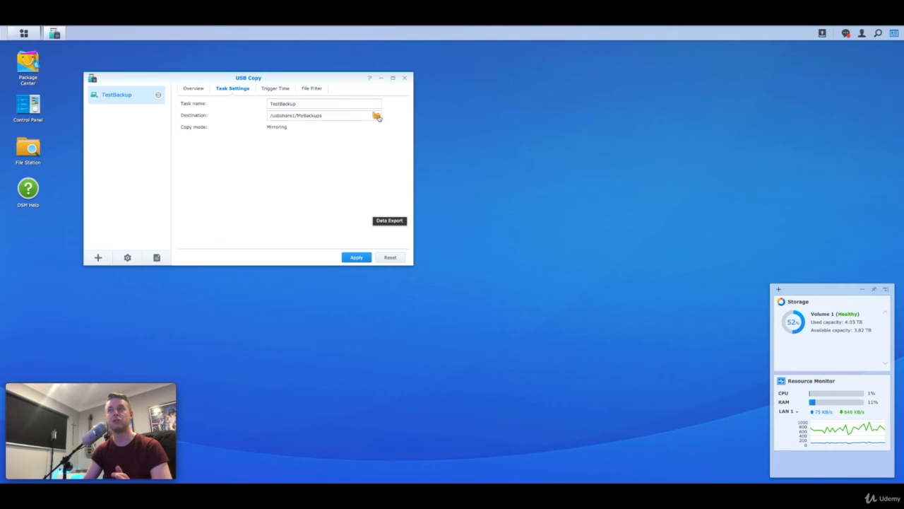
click(285, 90)
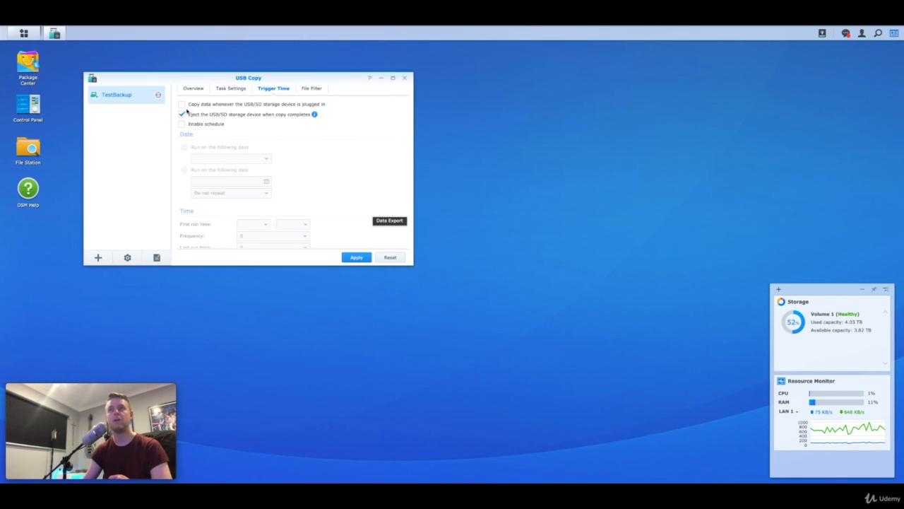
click(311, 89)
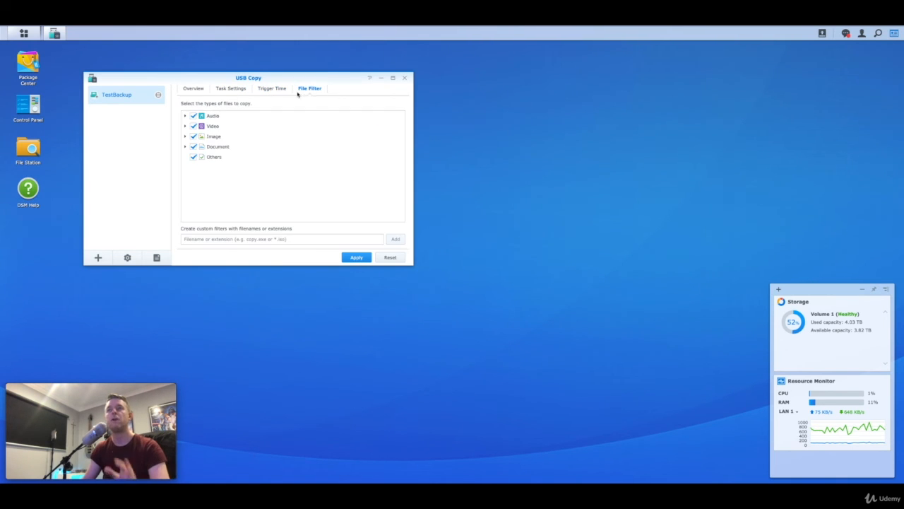
click(192, 89)
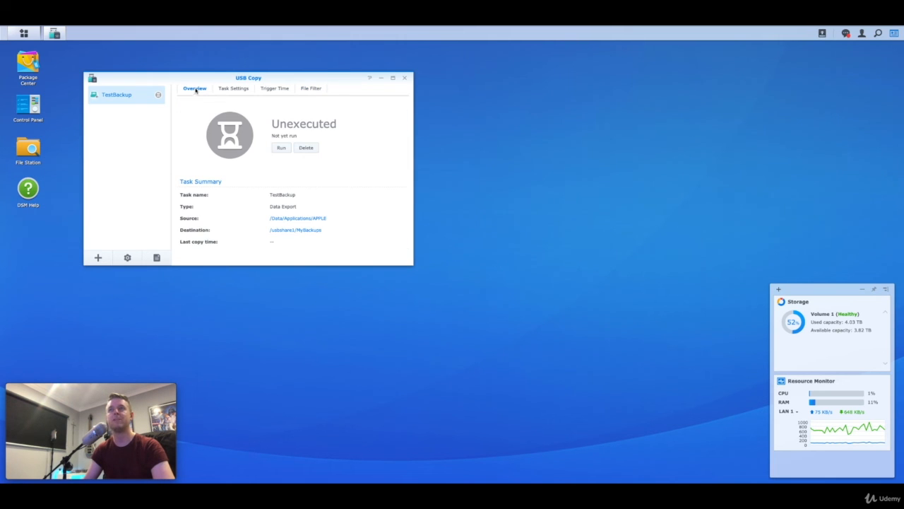
click(282, 149)
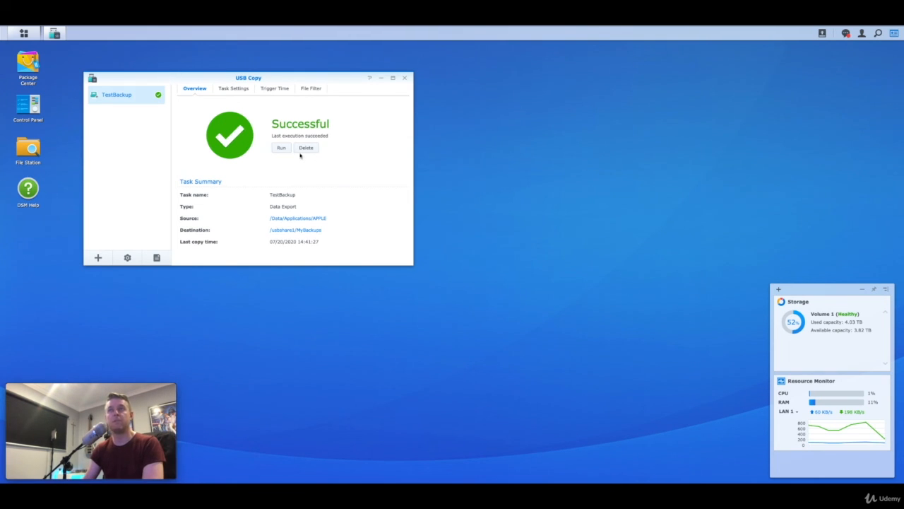
- Start a second Data Export task named TestBackup2
click(98, 258)
click(218, 223)
click(302, 250)
click(304, 144)
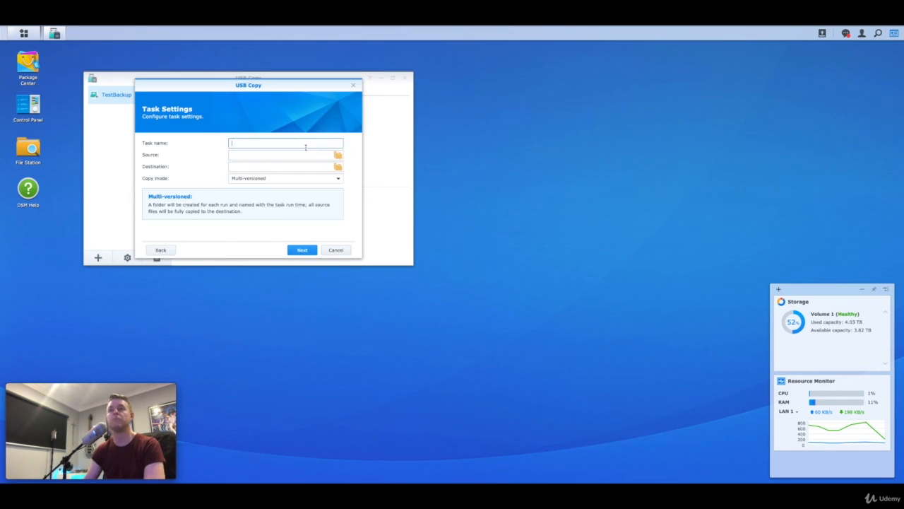
text(TestBackup)
- Set the TestBackup2 source to the Apache folder under Data/Applications
click(339, 156)
click(177, 128)
click(182, 139)
click(198, 149)
click(277, 251)
- Create a MyBackups2 folder on usbshare1 and set it as the TestBackup2 destination
click(339, 166)
click(217, 95)
text(MyBackups2)
click(276, 252)
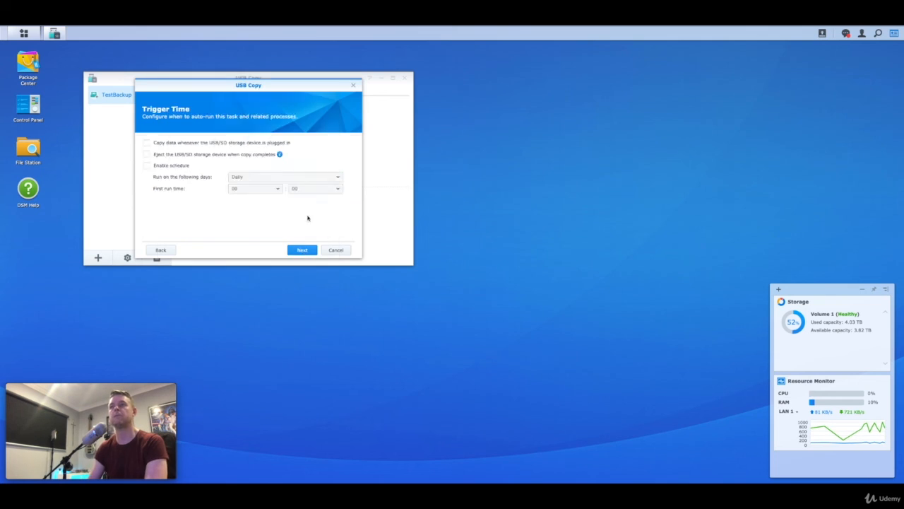
- Finish creating the TestBackup2 task without a schedule and run it
click(303, 250)
click(281, 148)
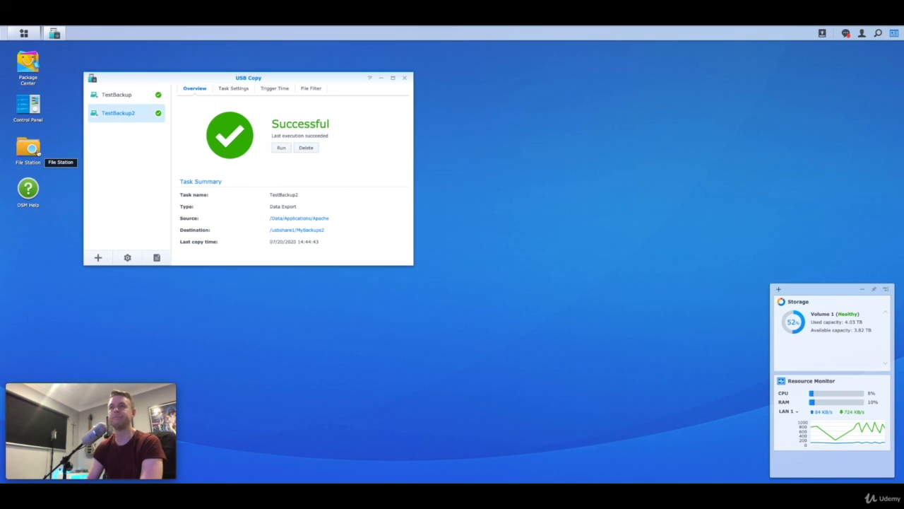
- Open File Station, examine the copied contents of MyBackups and MyBackups2 on usbshare1, and close it
click(23, 35)
click(372, 133)
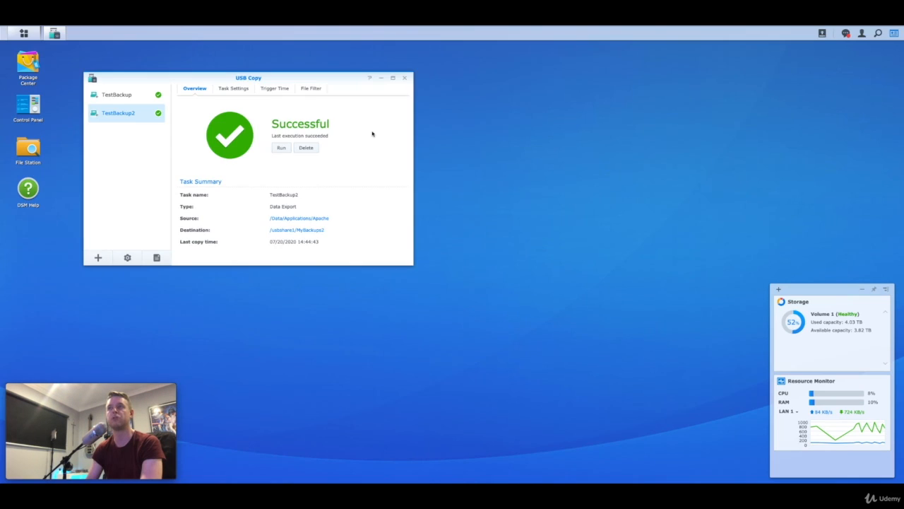
drag(244, 50, 345, 65)
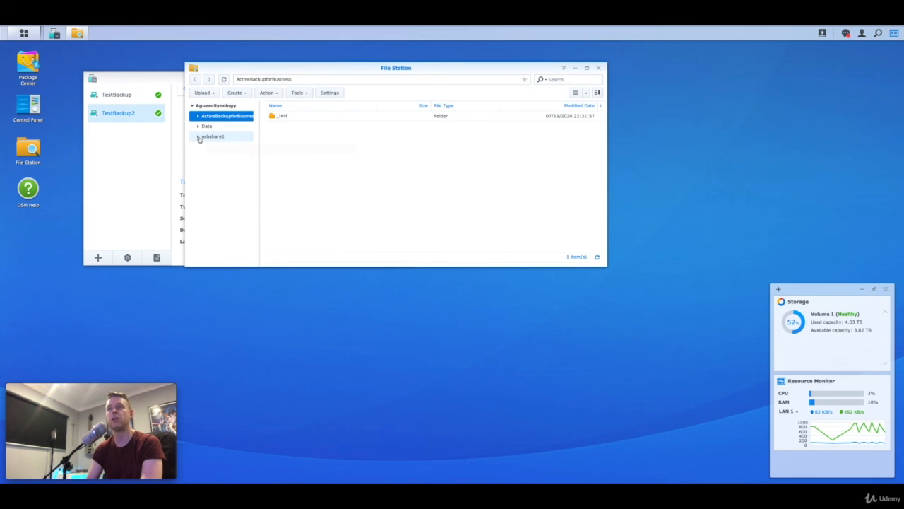
click(198, 137)
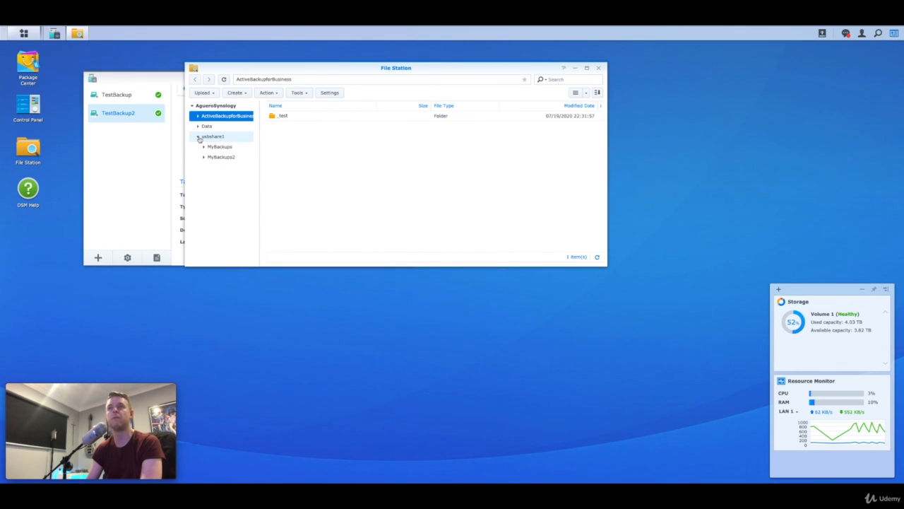
click(229, 148)
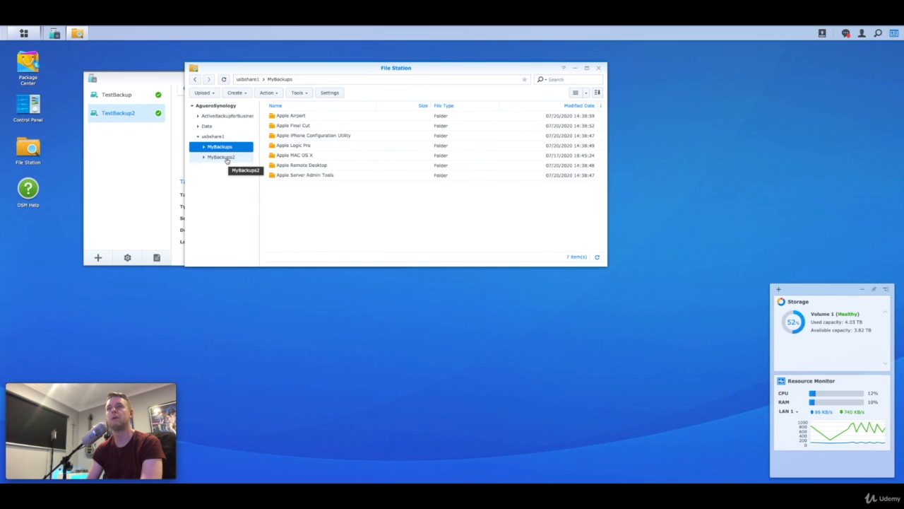
click(224, 157)
click(219, 147)
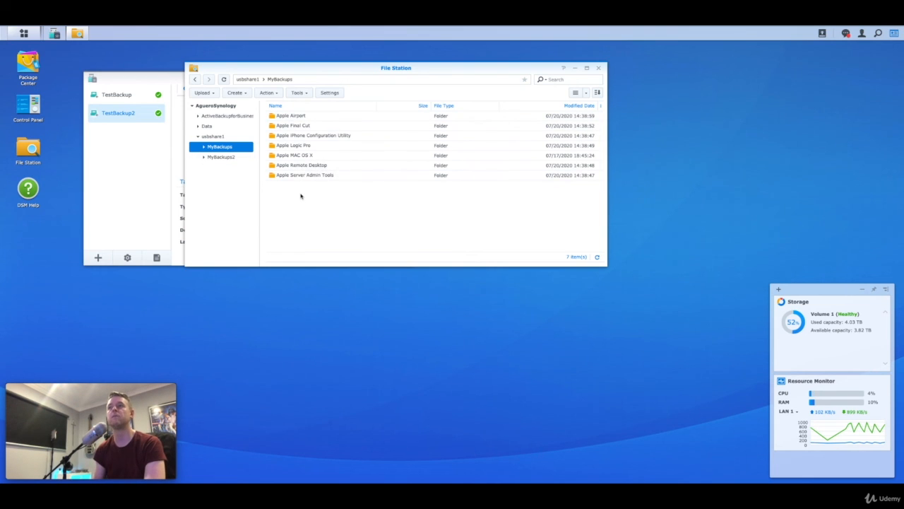
click(228, 157)
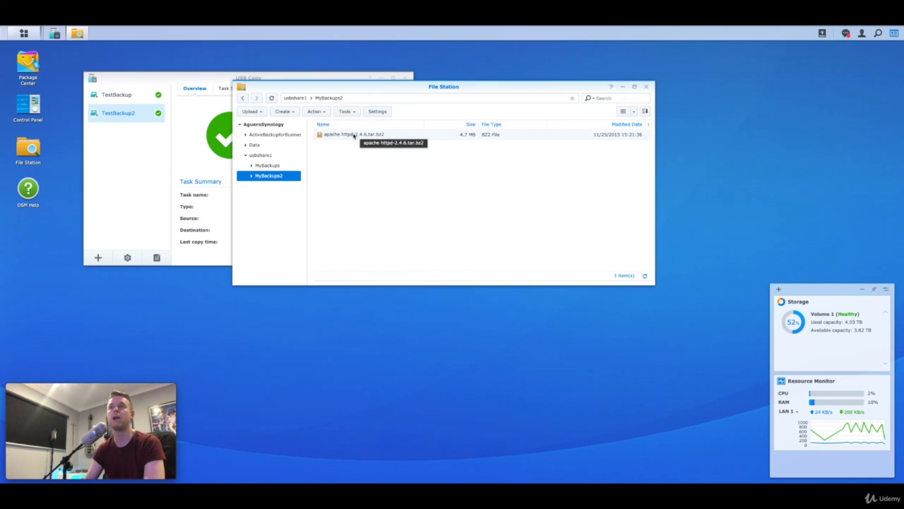
drag(354, 135, 344, 165)
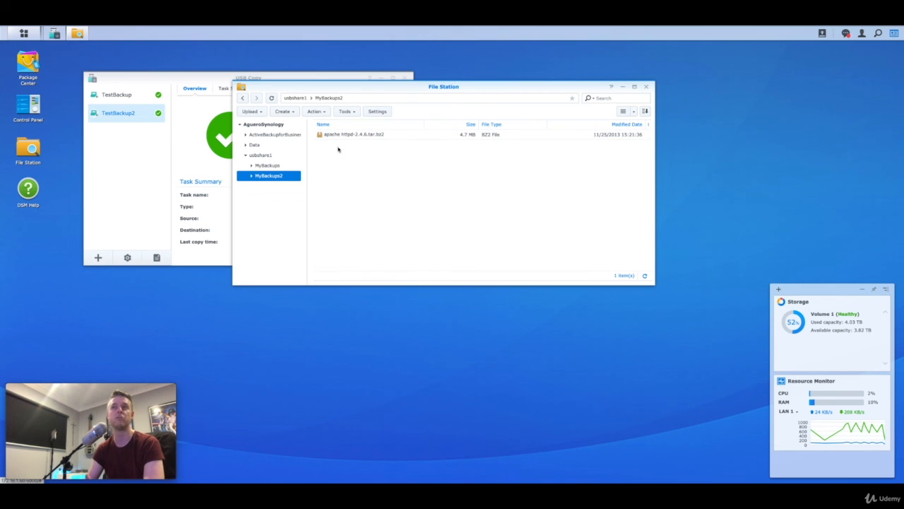
click(648, 89)
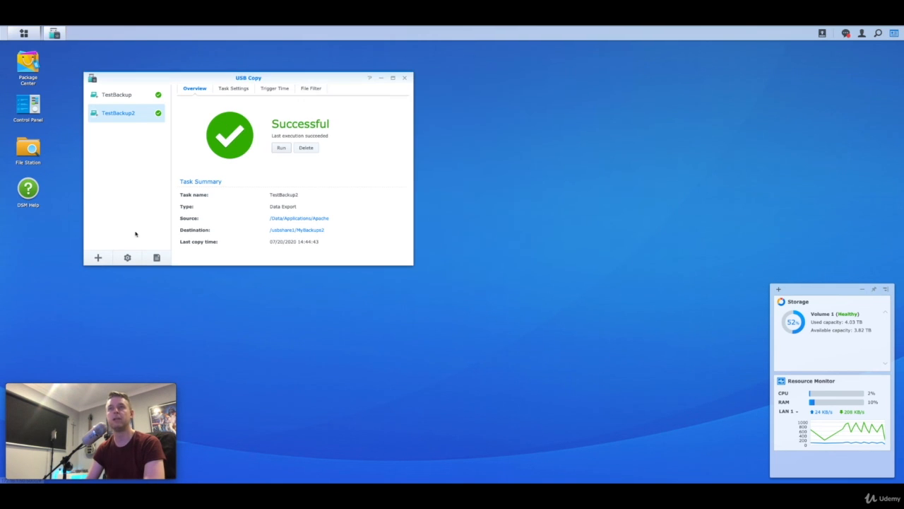
click(98, 257)
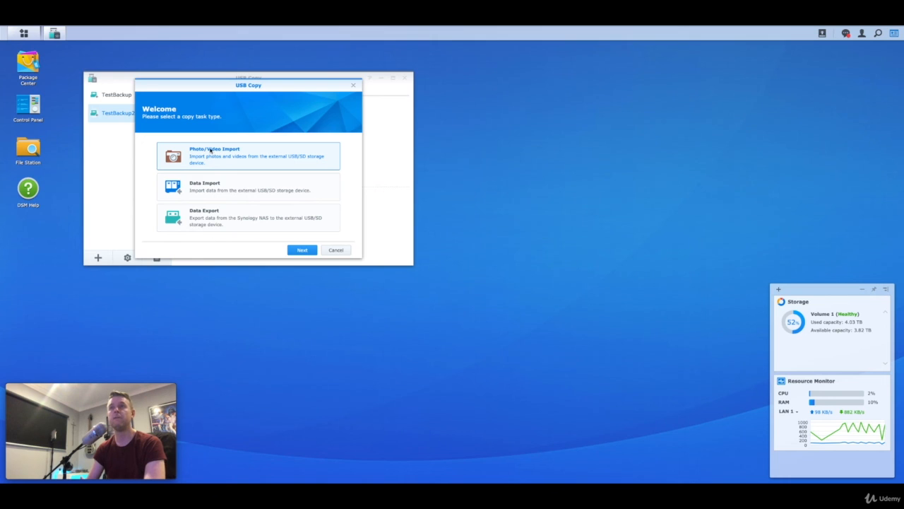
click(220, 192)
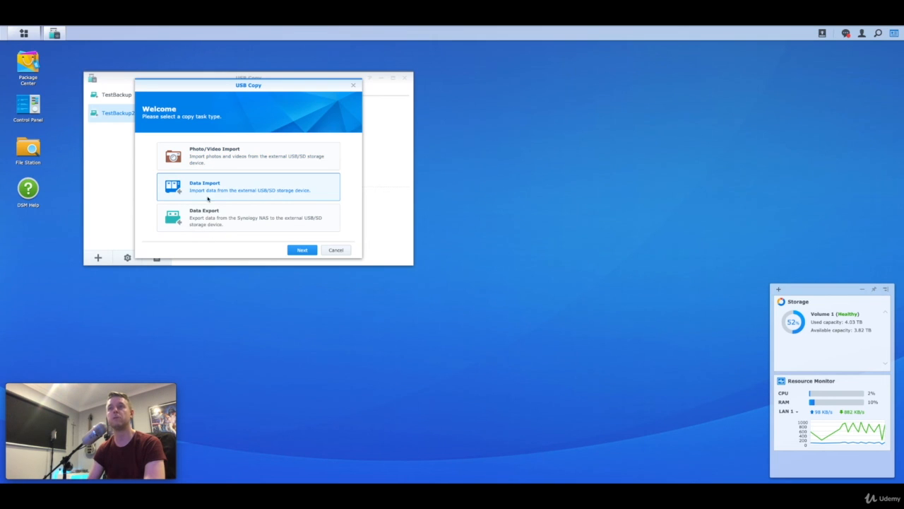
click(301, 251)
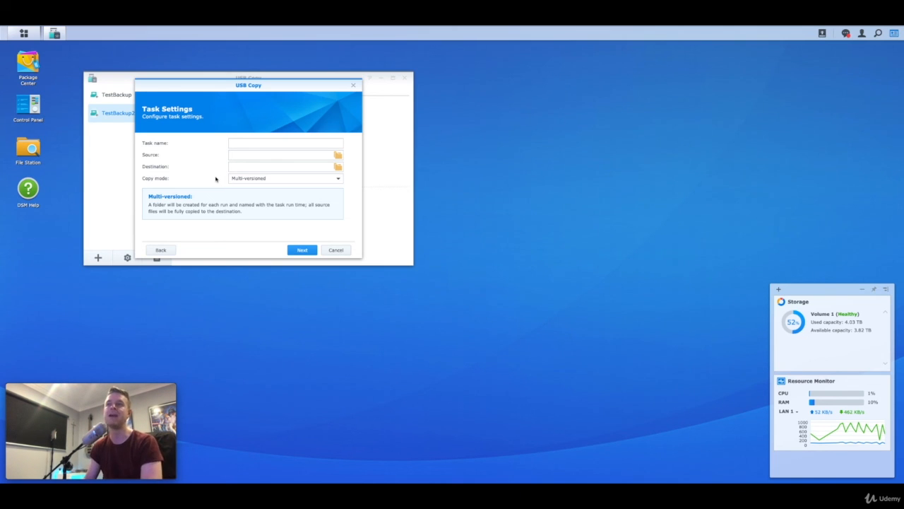
click(337, 250)
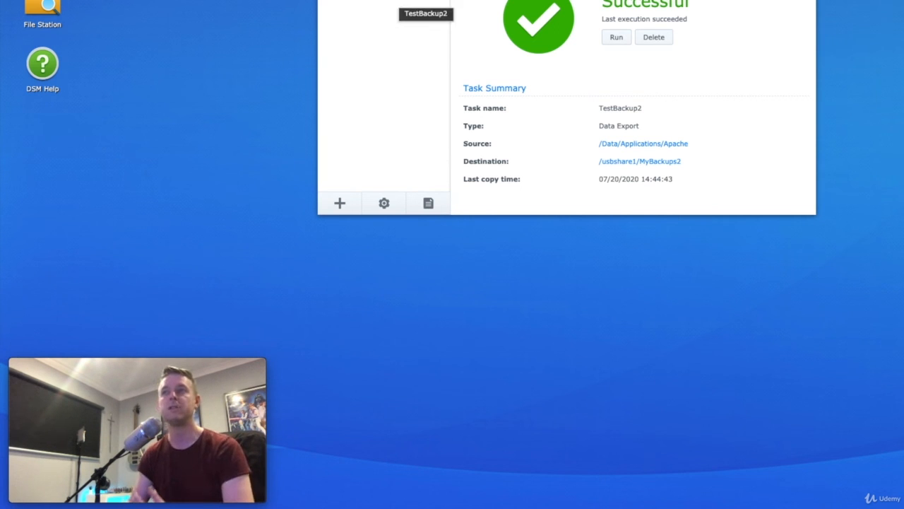
- Run the TestBackup2 copy task again
click(616, 38)
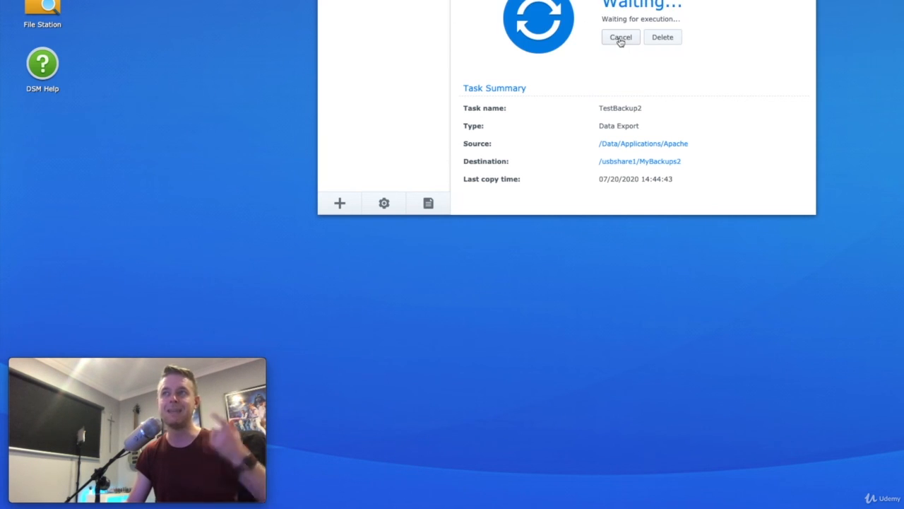